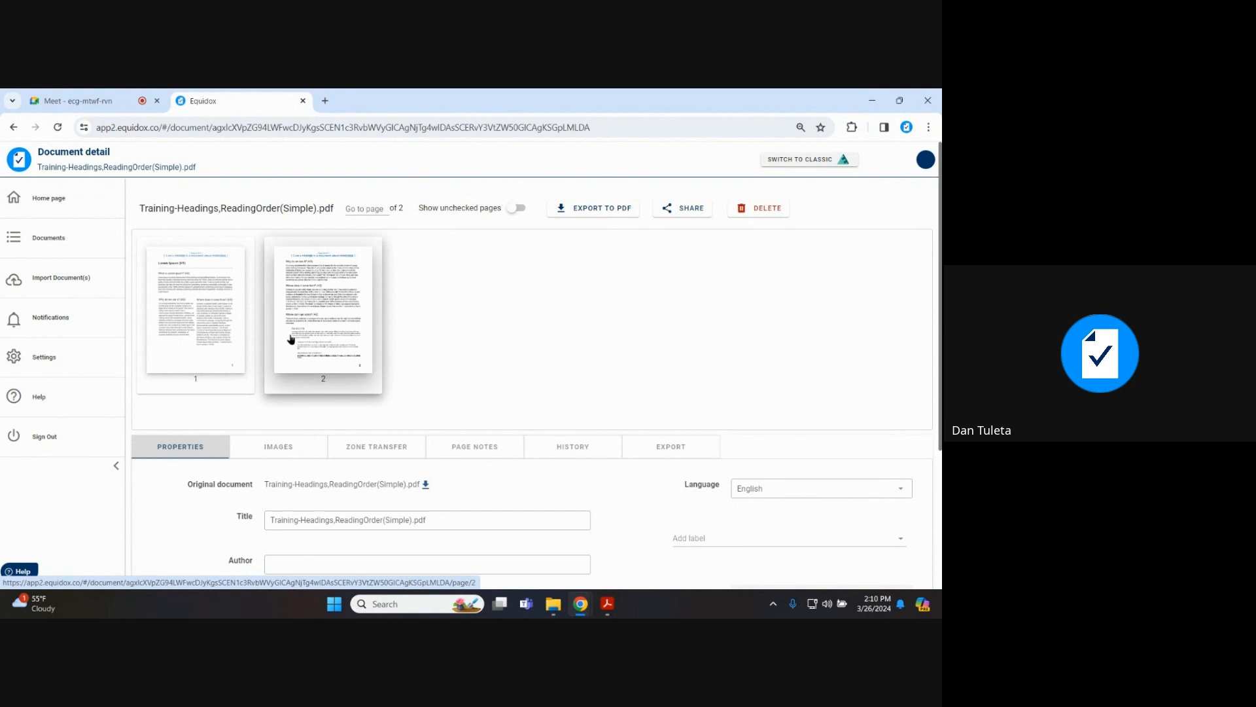
triple_click(249, 208)
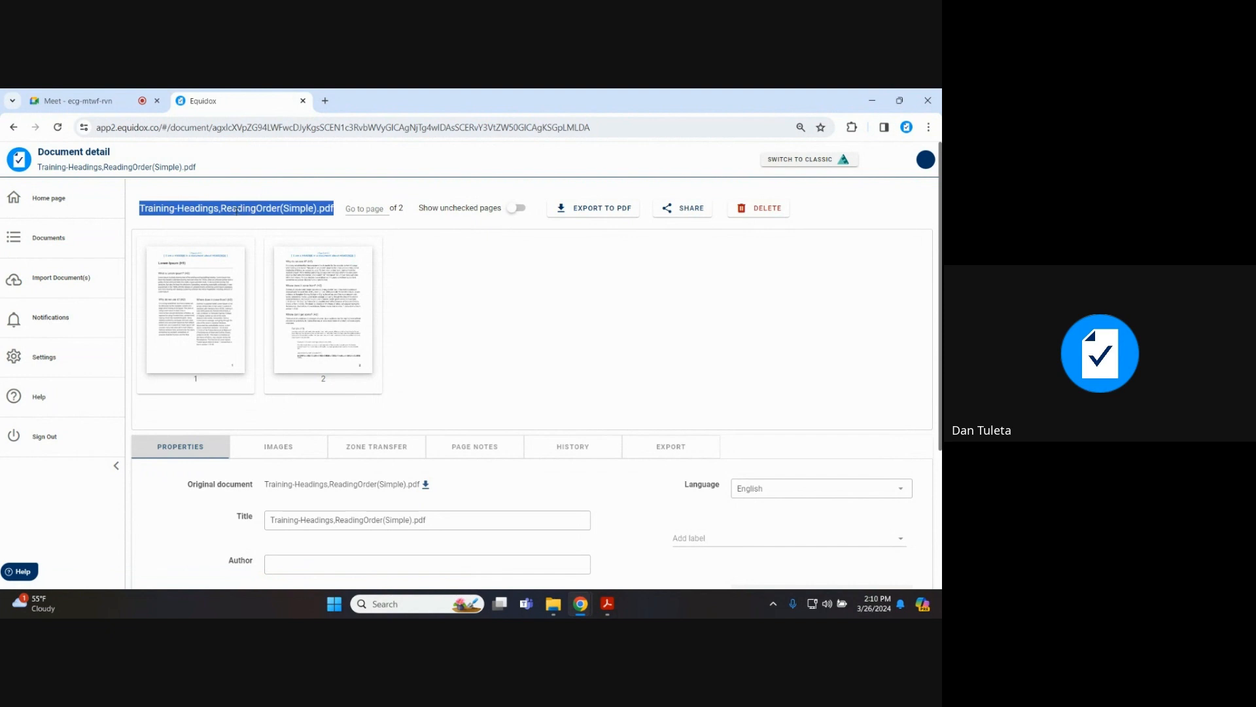
click(362, 208)
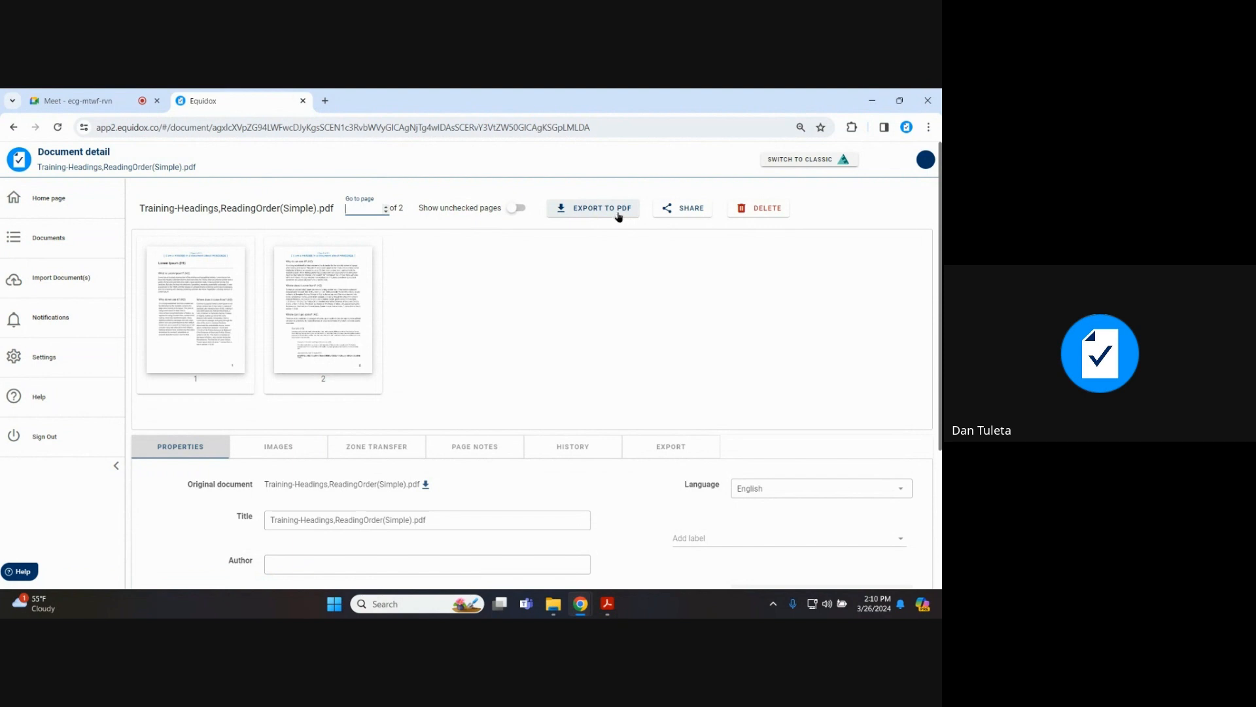
- Open the document's sharing options, check the people and group choices, and cancel without sharing
click(685, 216)
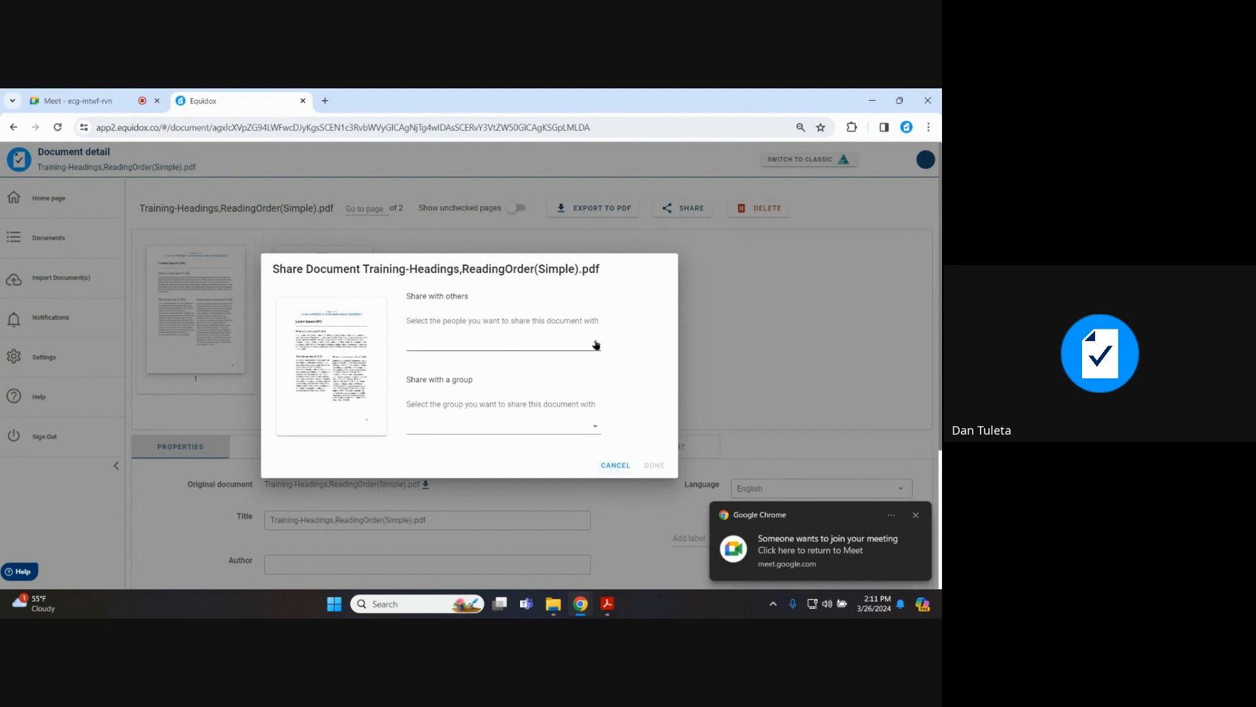
click(595, 345)
click(638, 360)
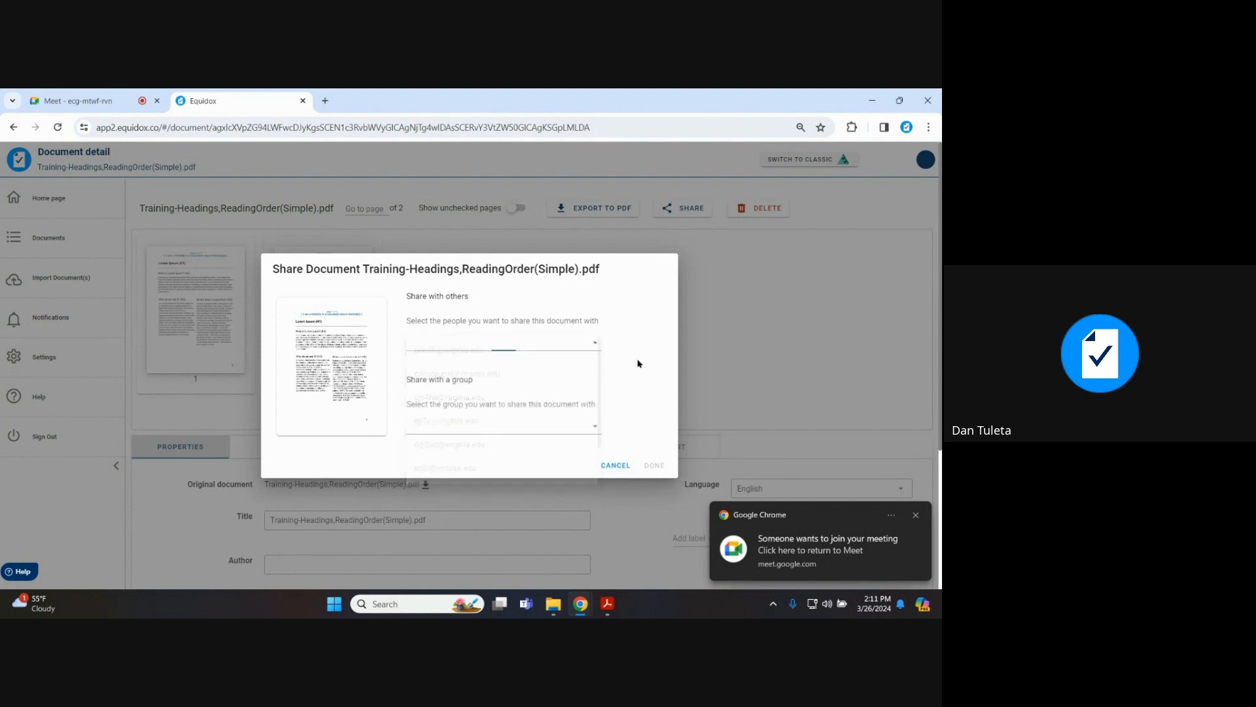
click(593, 432)
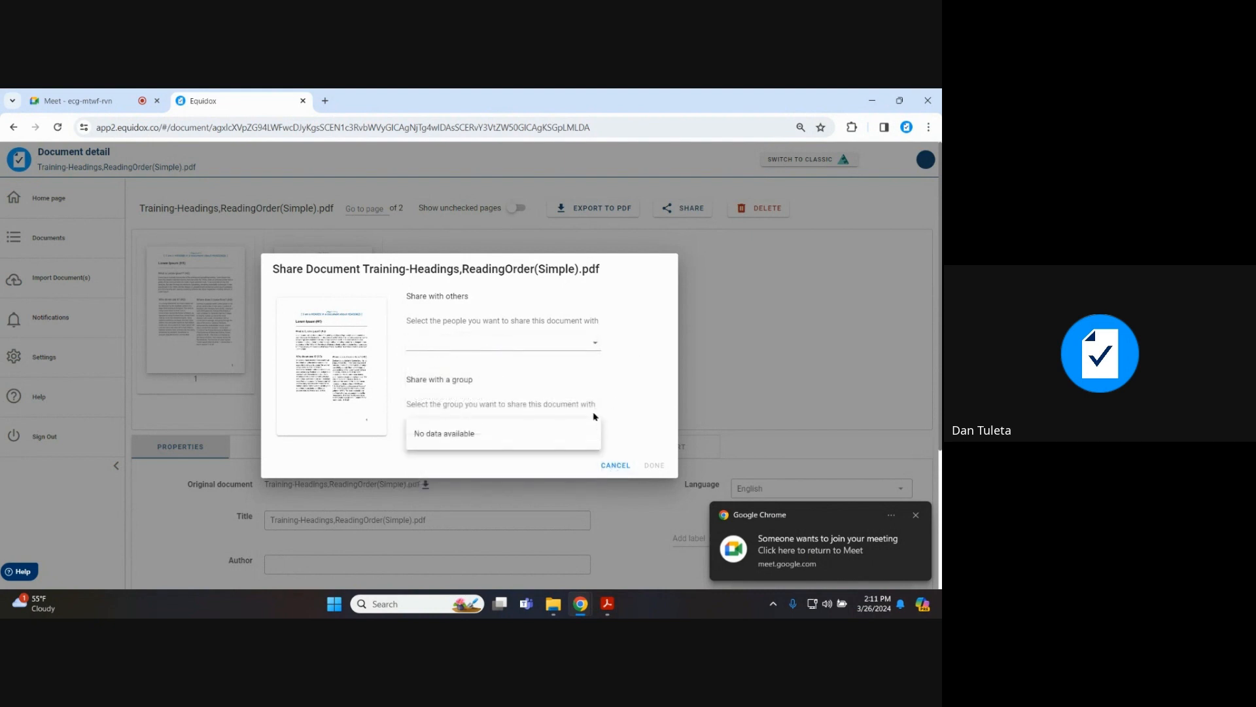
click(633, 394)
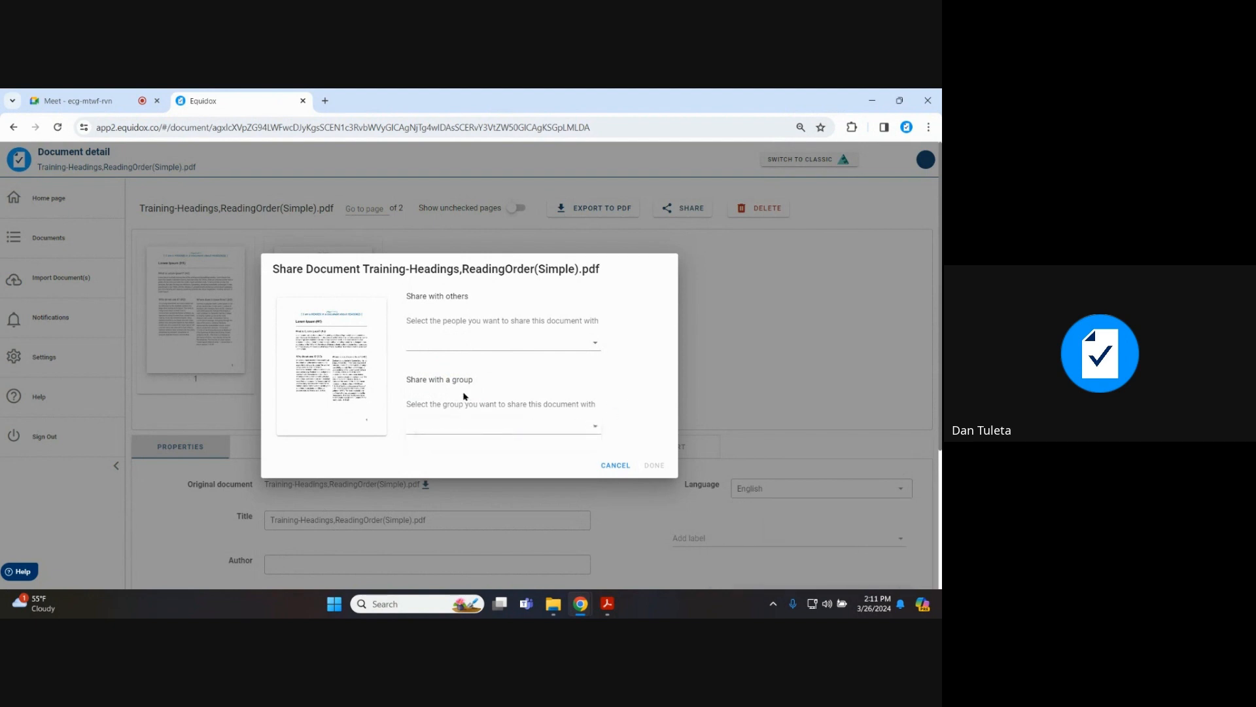
click(615, 465)
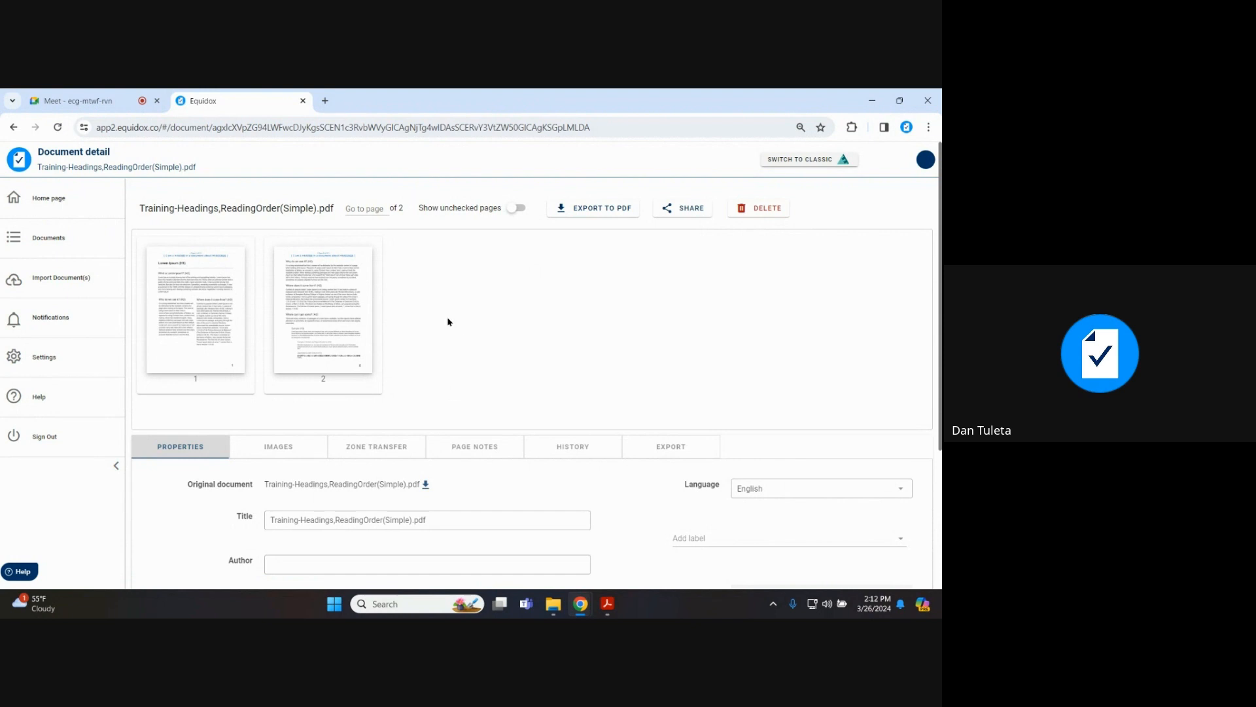
- Change the document title in the properties to "Training - Headings, Reading Order(Simple)", adding the missing spaces and removing the .pdf extension
scroll(450, 396, down, 3)
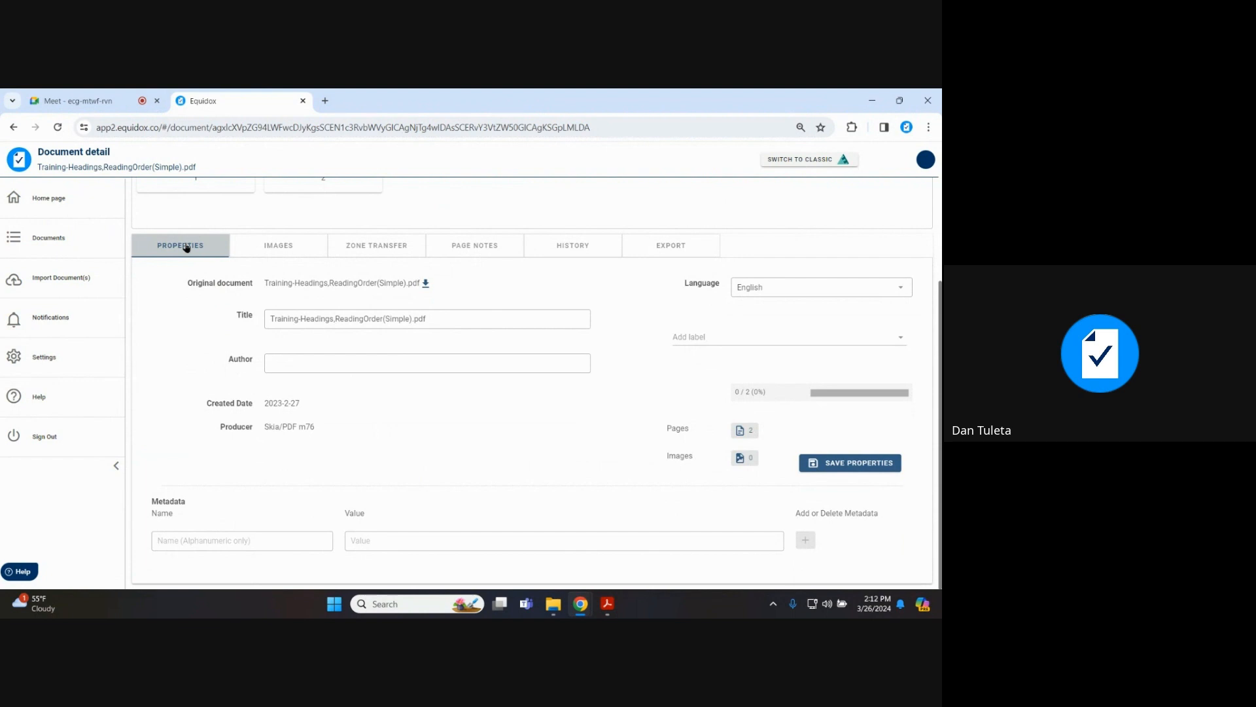
triple_click(307, 320)
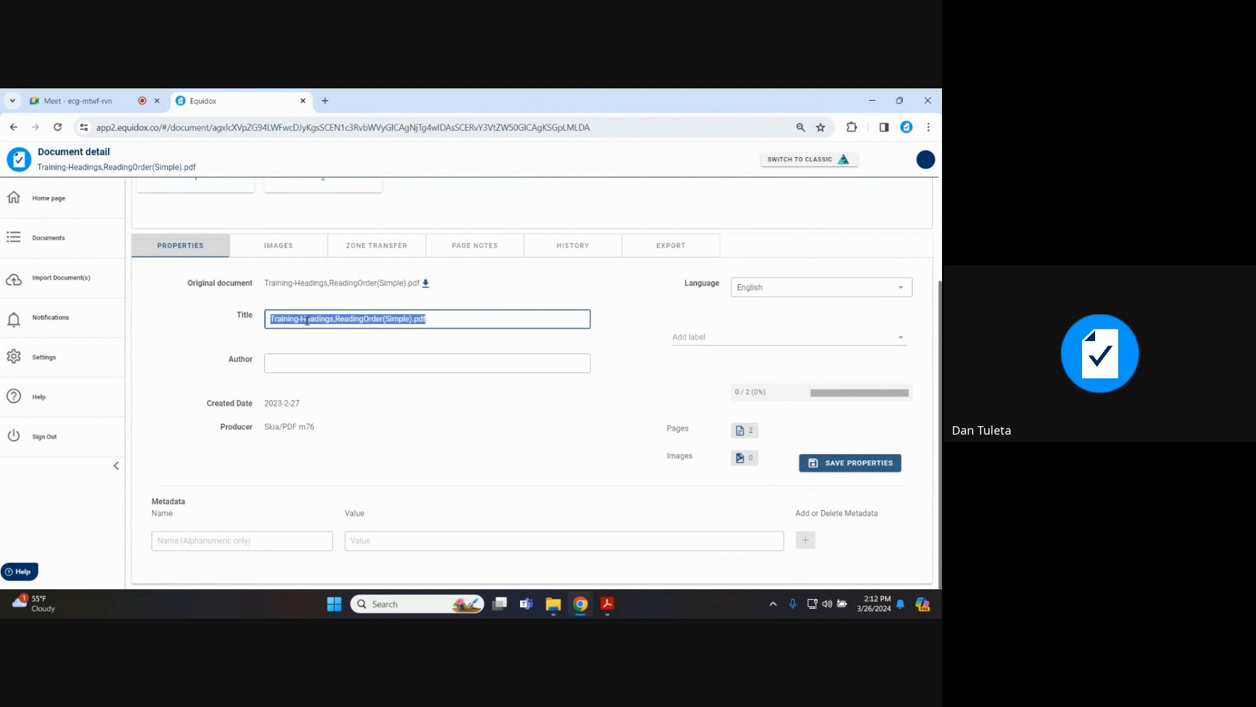
click(352, 317)
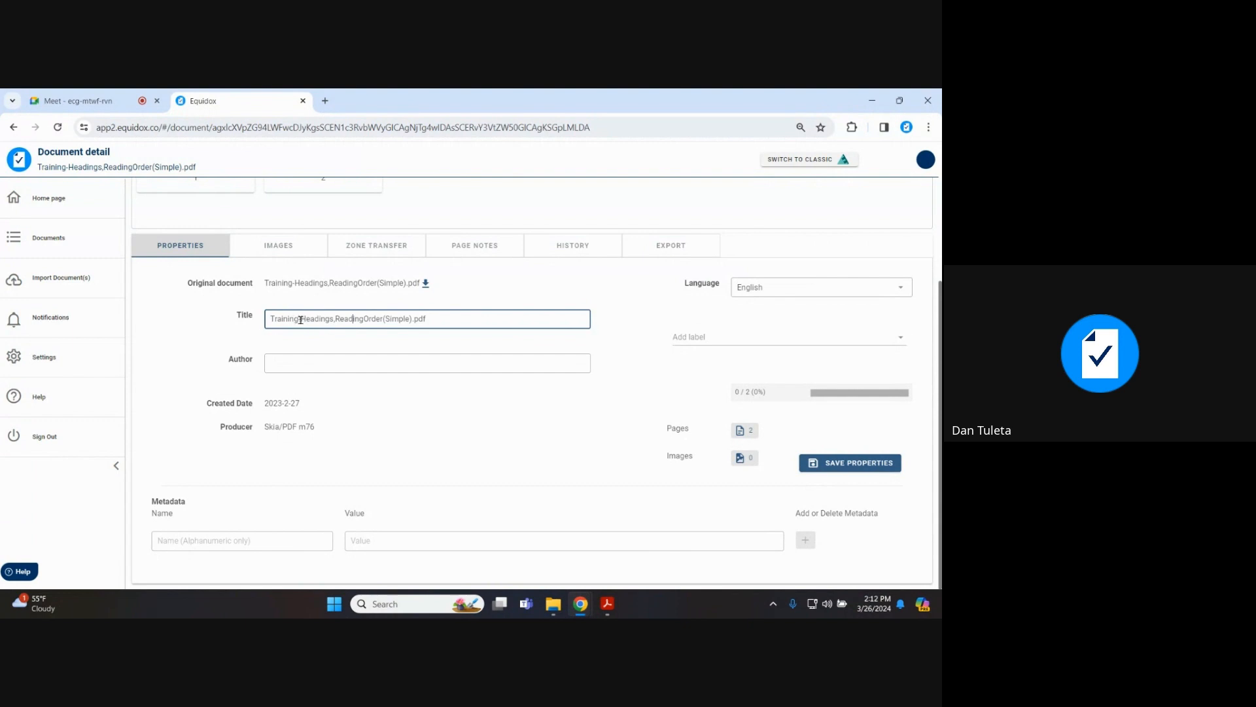
click(353, 321)
scroll(345, 386, up, 2)
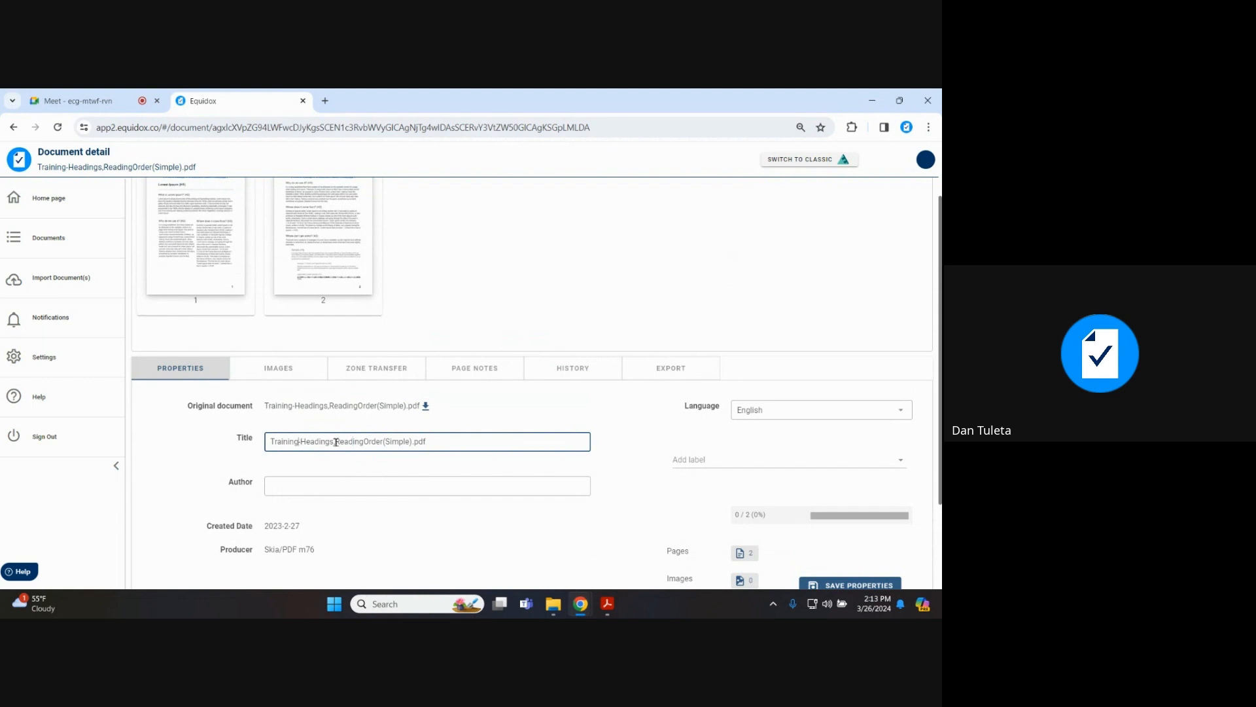
key(Right)
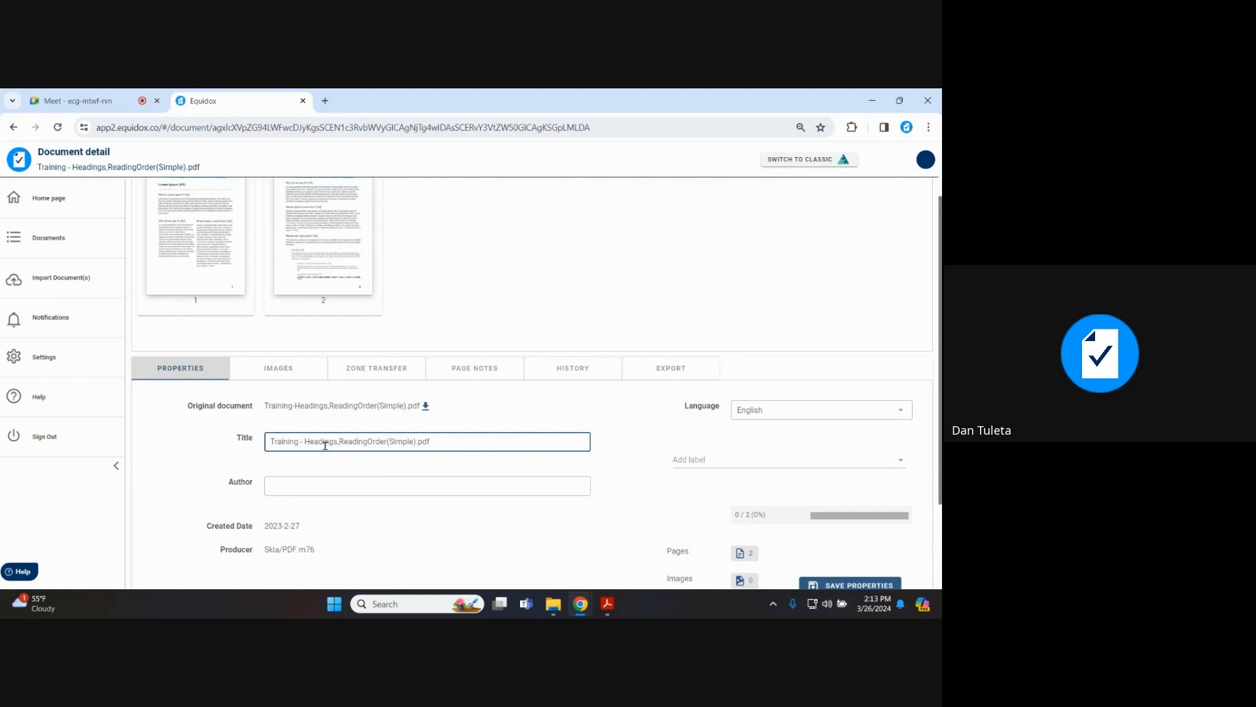
click(339, 441)
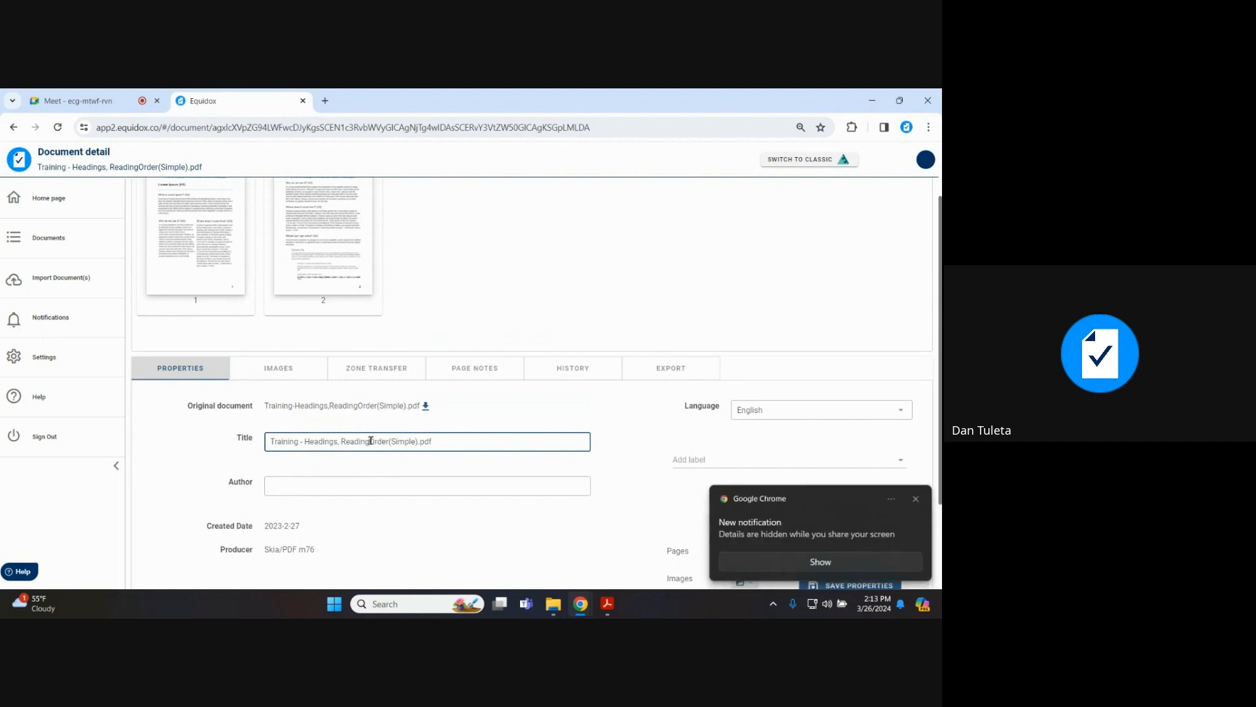
click(370, 441)
click(446, 441)
key(BackSpace)
key(BackSpace)
key(BackSpace)
key(BackSpace)
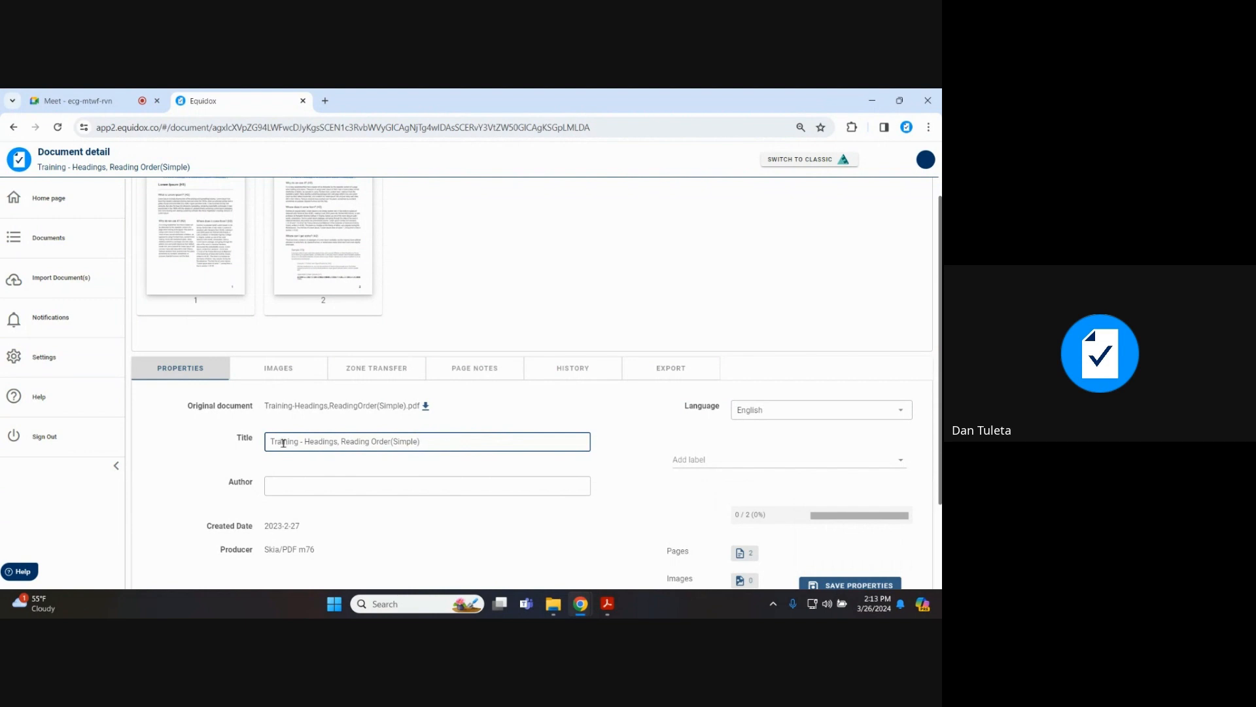
click(339, 484)
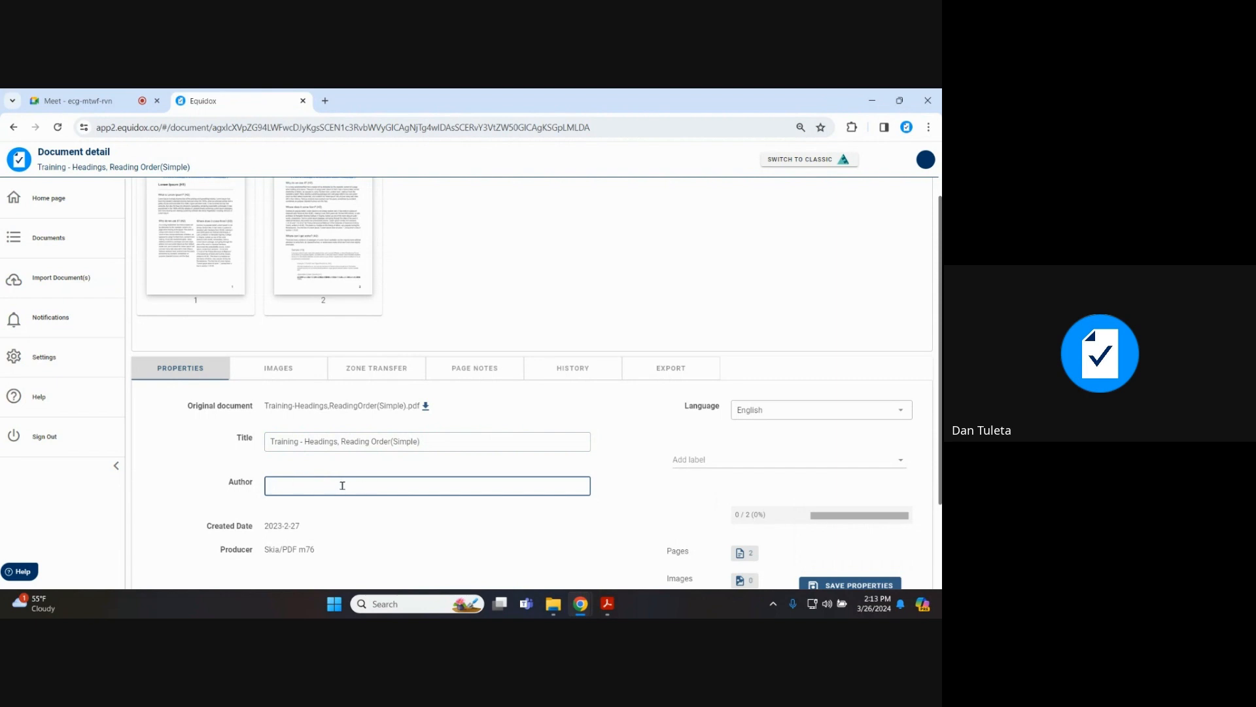
- Browse the available document languages and keep English selected
click(899, 409)
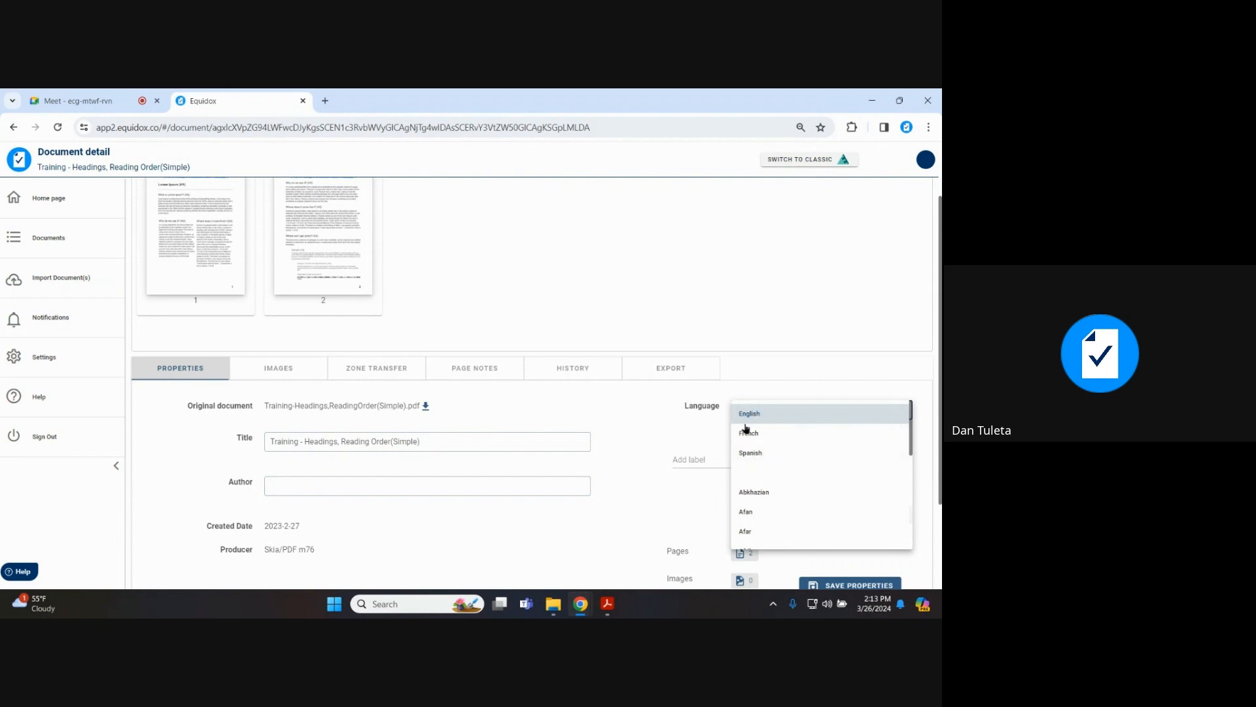
scroll(779, 464, down, 4)
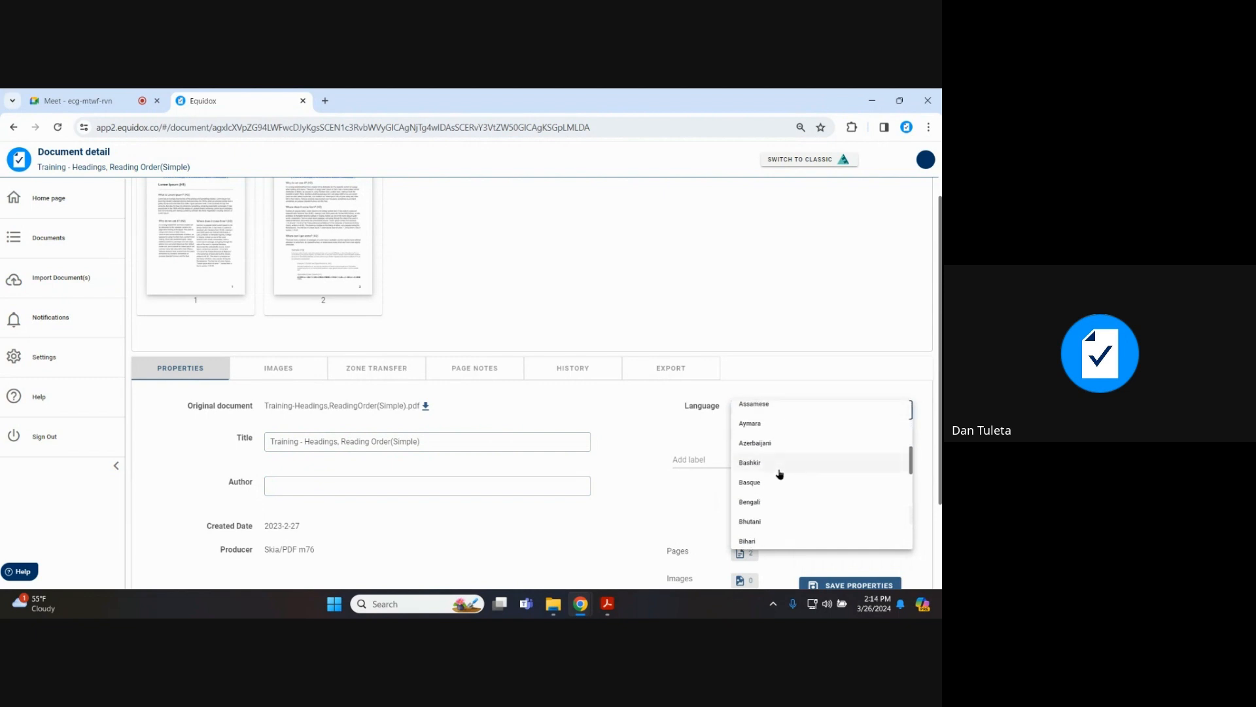
scroll(775, 470, up, 4)
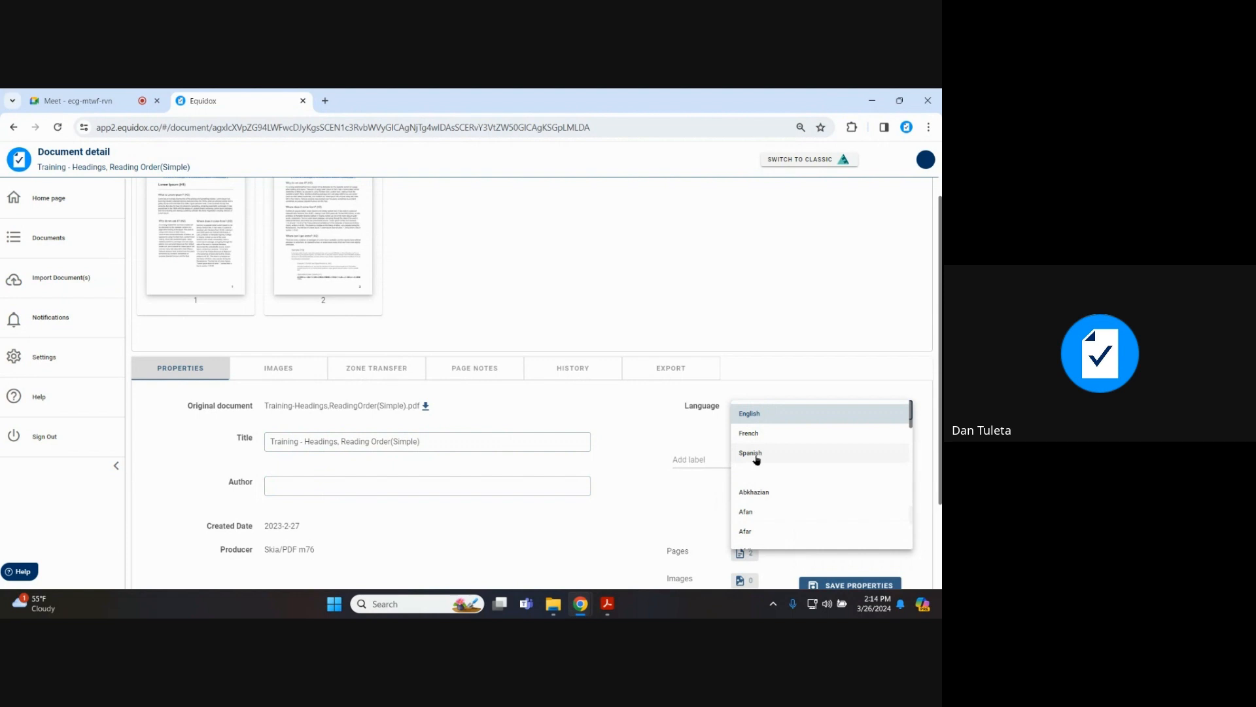
click(751, 413)
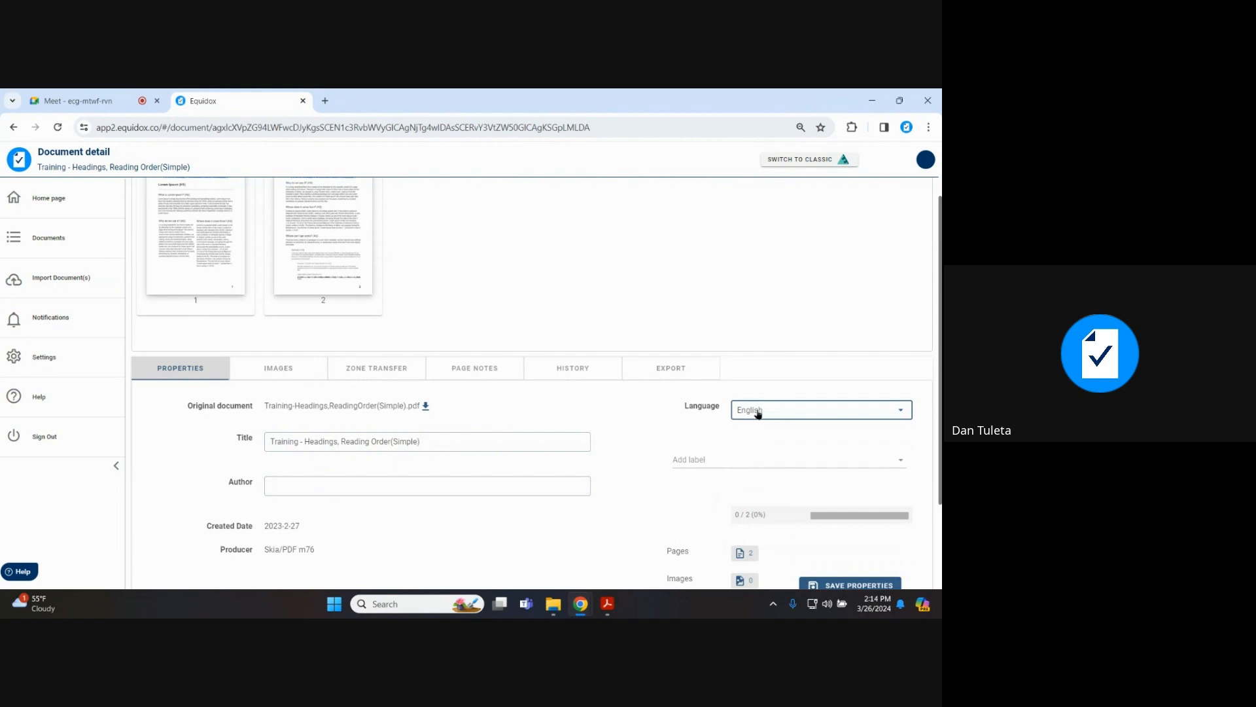
click(864, 409)
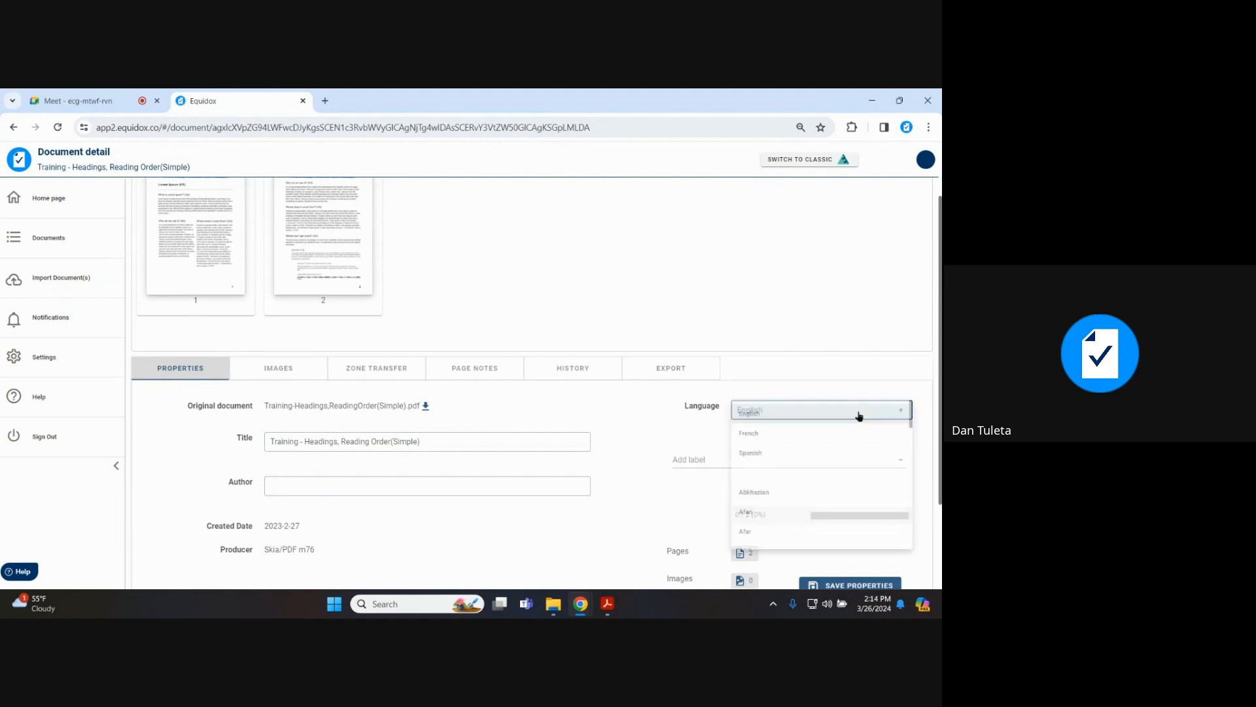
scroll(803, 466, down, 3)
scroll(802, 466, down, 3)
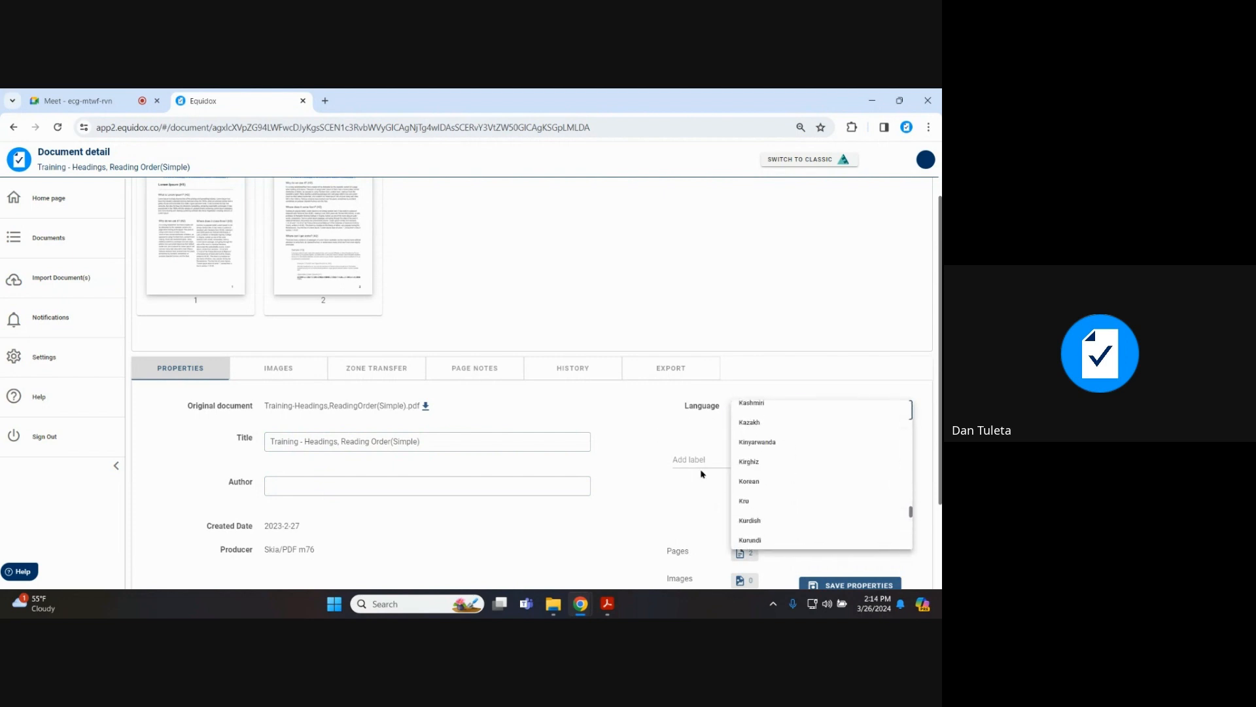
click(662, 437)
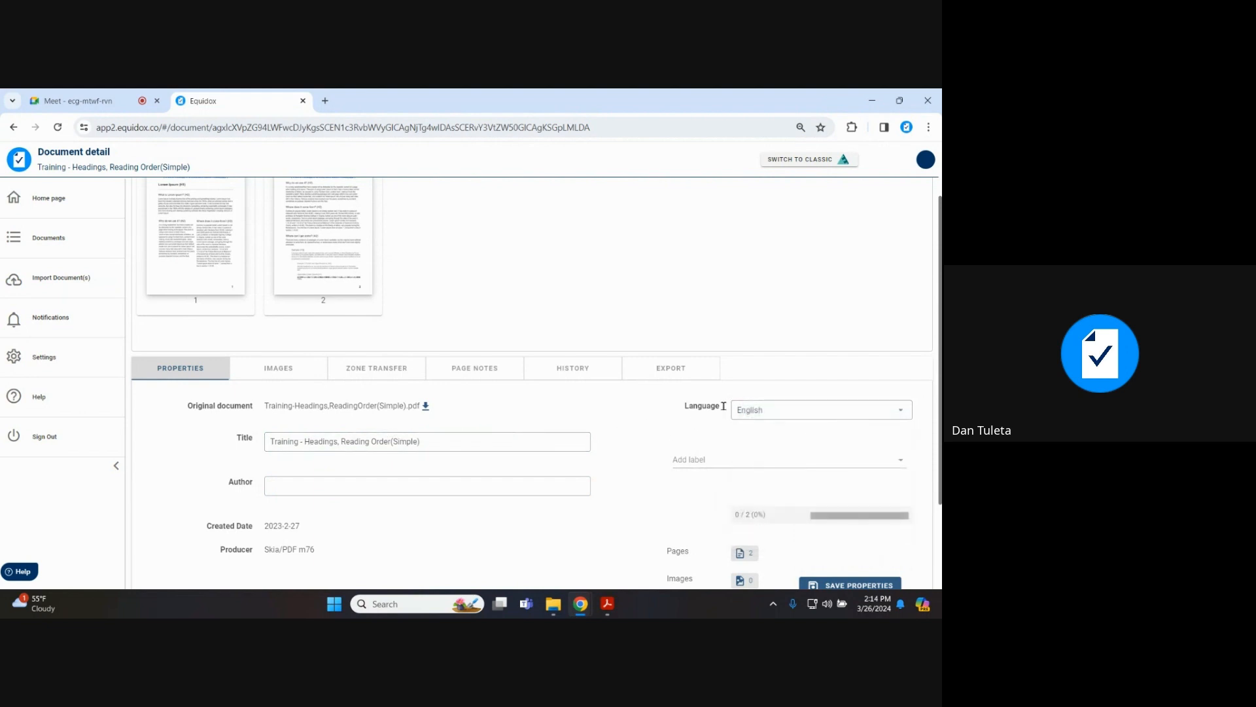
scroll(785, 450, down, 2)
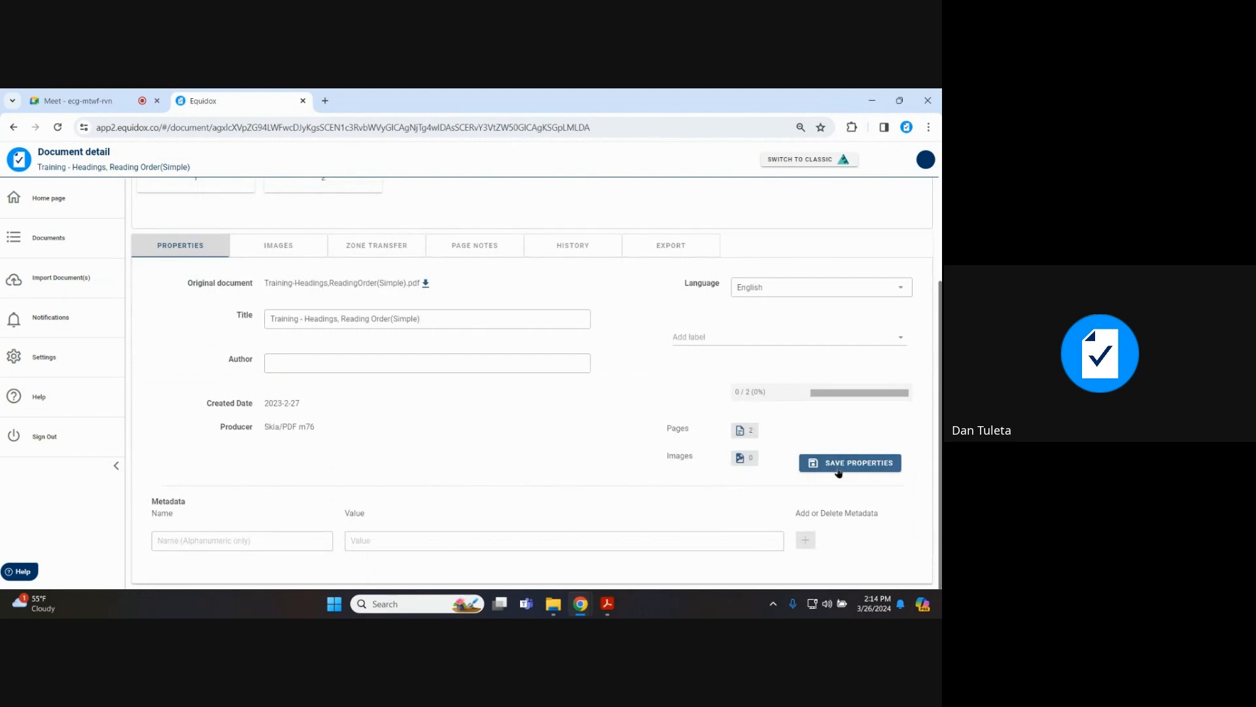